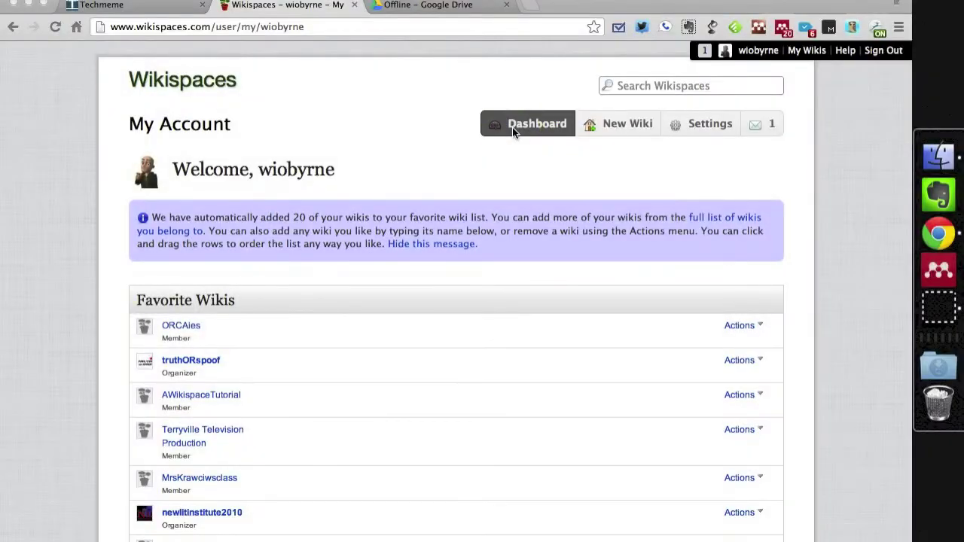
Switch from the Wikispaces dashboard to the Google Drive Offline Docs tab.
click(441, 171)
click(420, 90)
click(413, 9)
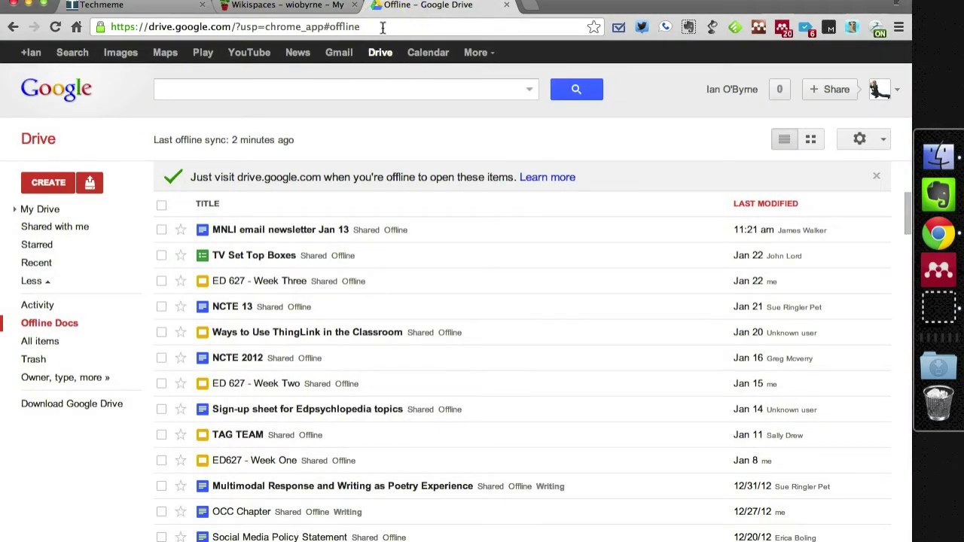
Search Google for 'jing', open TechSmith's Jing page, and return to the Wikispaces tab.
click(355, 21)
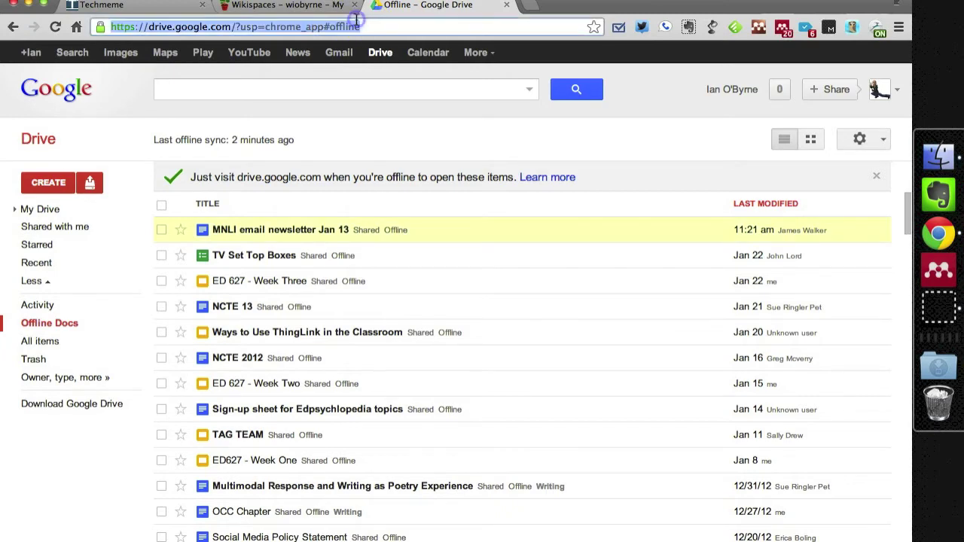
text(jingpr)
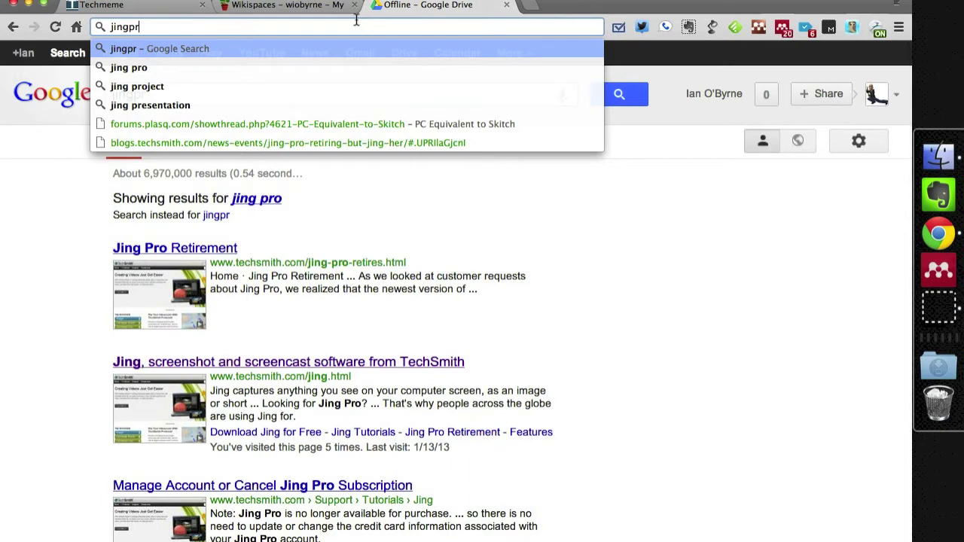
click(265, 198)
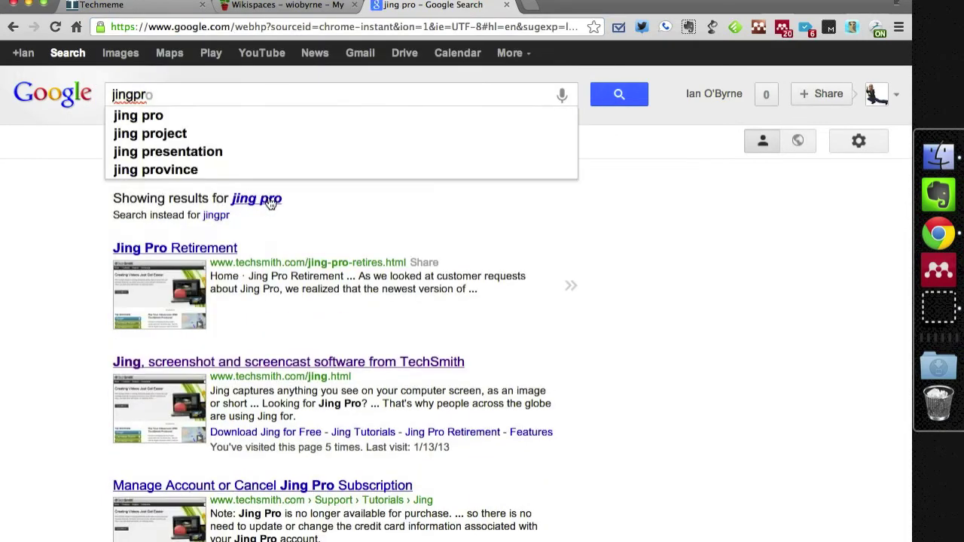
key(BackSpace)
key(BackSpace)
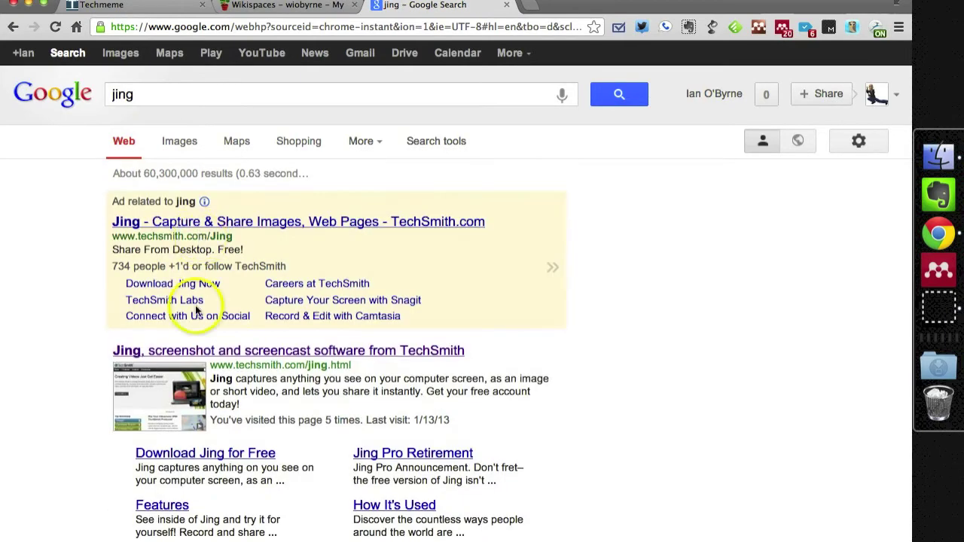
click(198, 455)
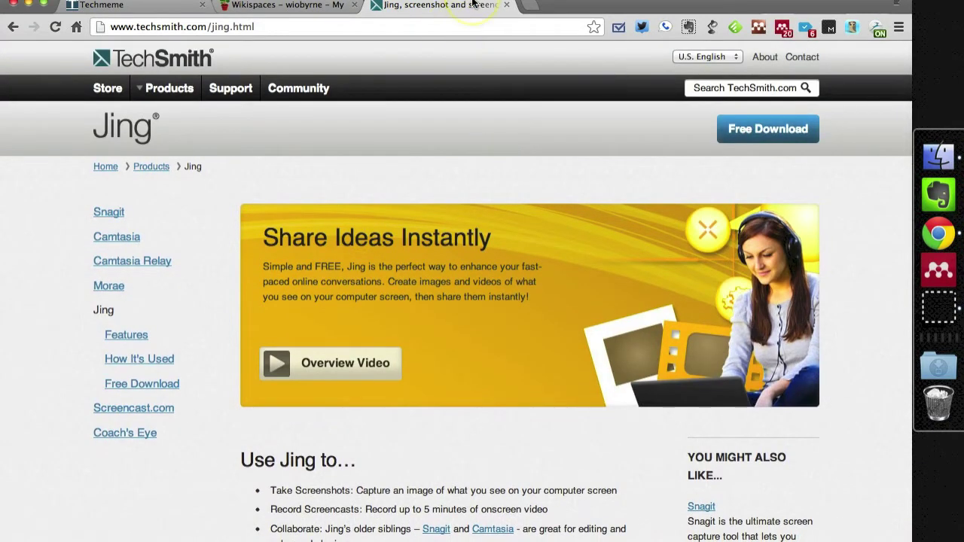
click(313, 6)
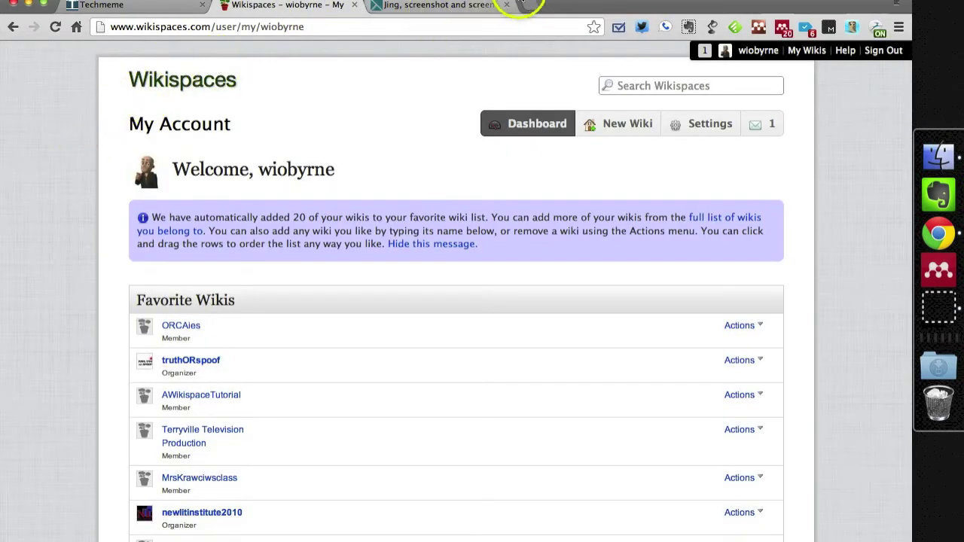
Start a Jing capture framing a 980 x 646 area over the Wikispaces dashboard.
click(544, 1)
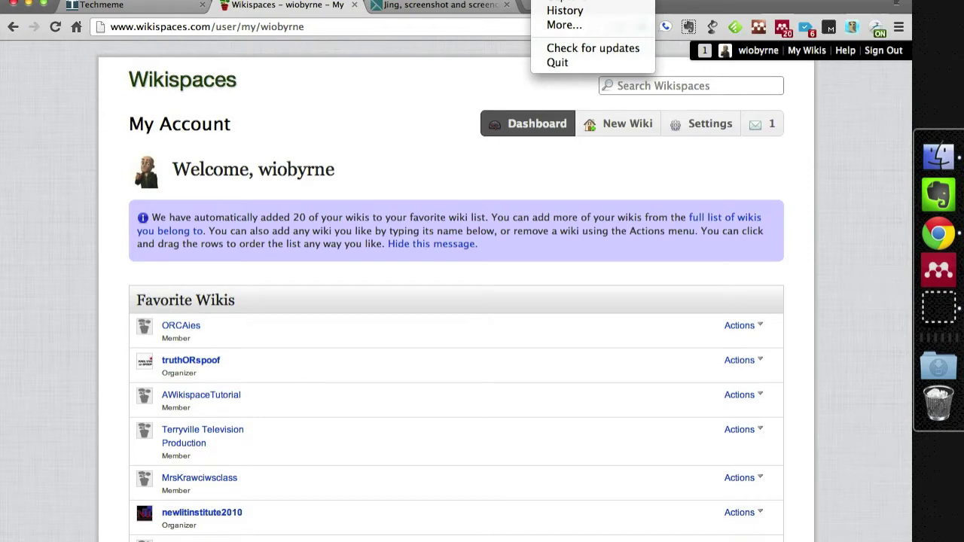
click(561, 1)
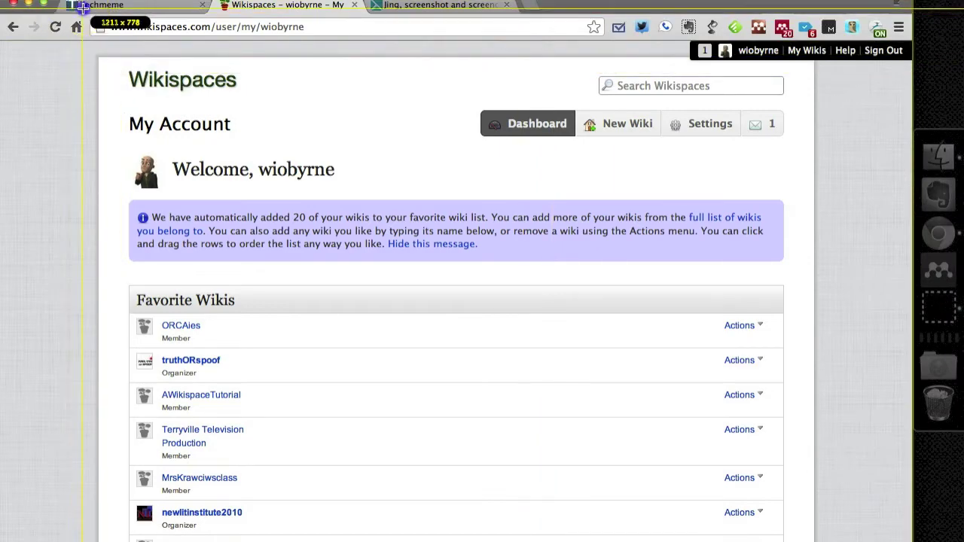
drag(82, 7, 821, 496)
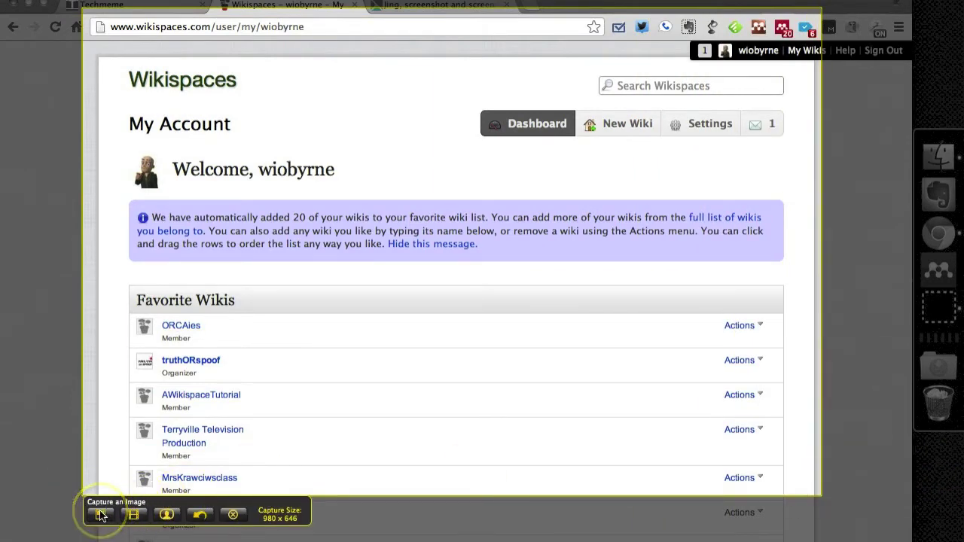
Keep the capture region over the Wikispaces page with image, video and webcam options shown.
click(133, 517)
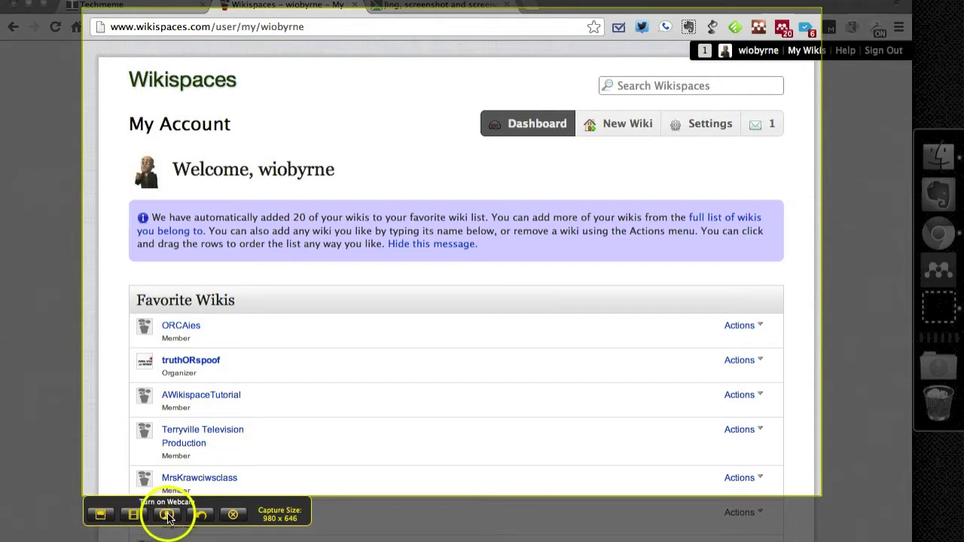
Capture the image, add the note 'You will need to enter the URL up here' and a red arrow to Settings.
click(101, 514)
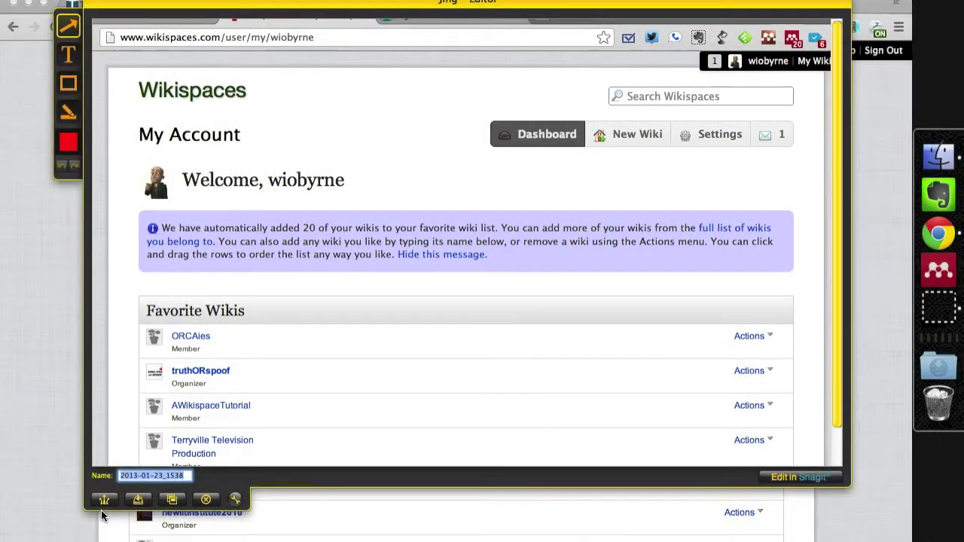
click(68, 54)
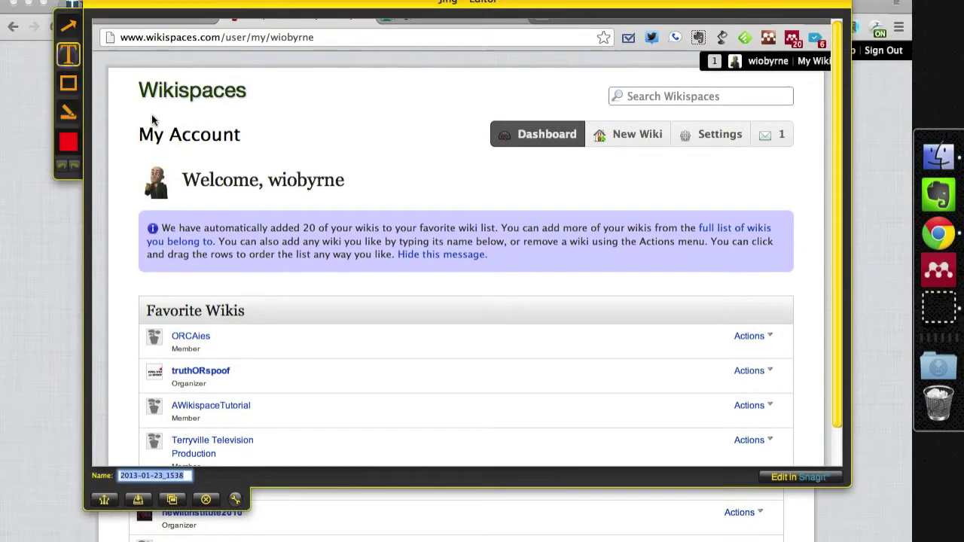
click(305, 125)
text(You will ne)
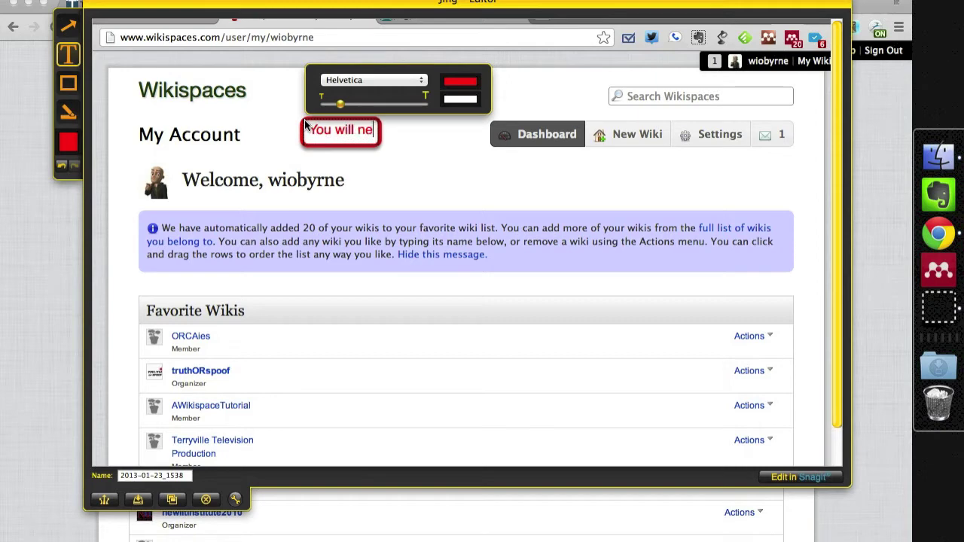
text(ed to enter th)
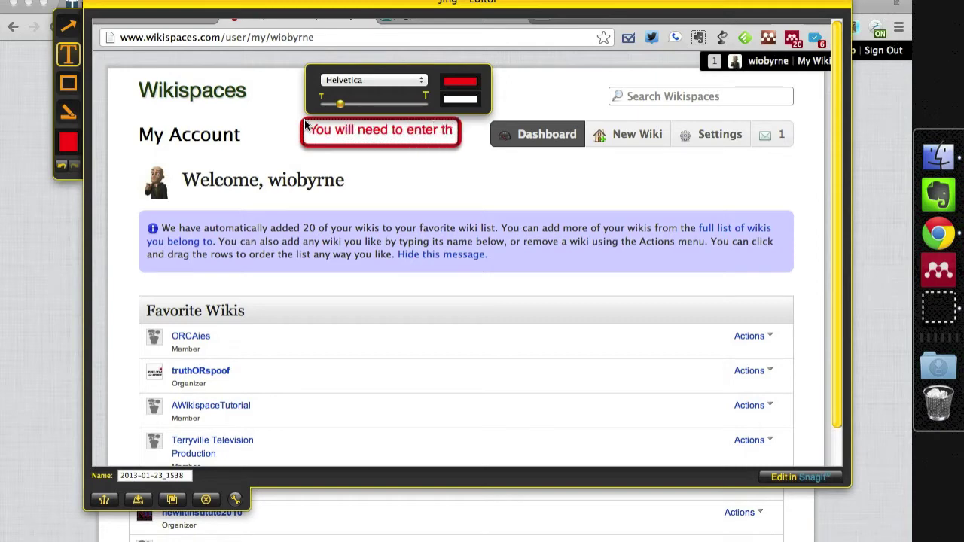
text(e URL up )
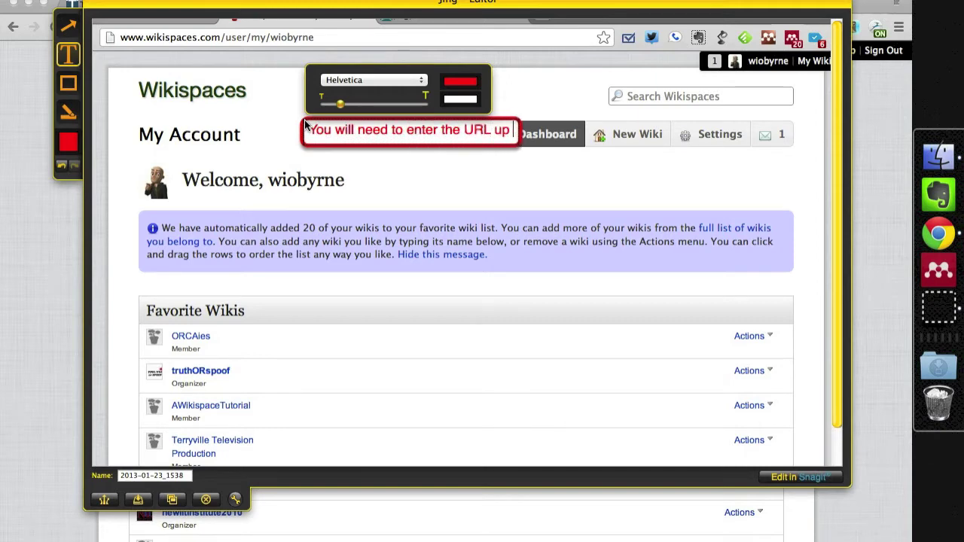
text(here)
click(158, 134)
click(67, 27)
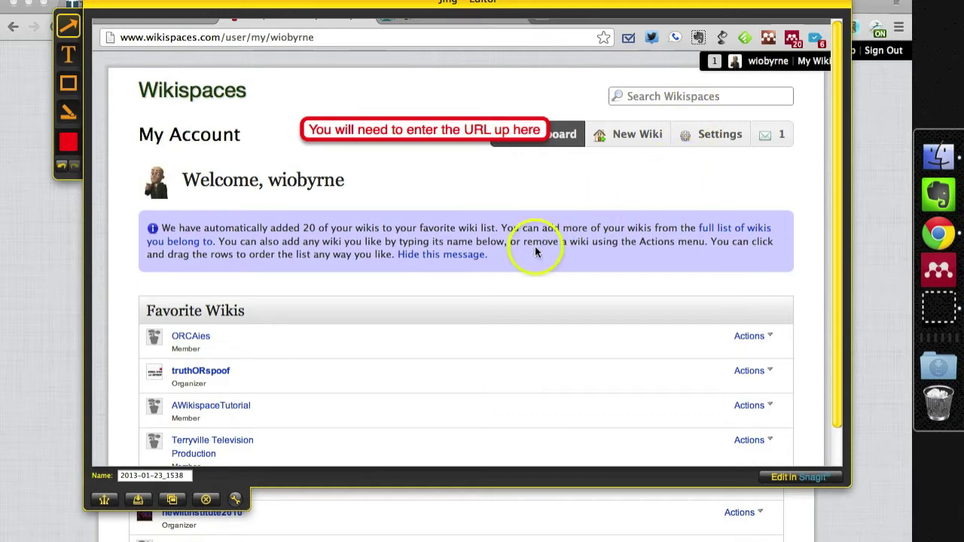
mouse_move(490, 259)
mouse_down()
mouse_move(668, 168)
mouse_move(682, 137)
mouse_up()
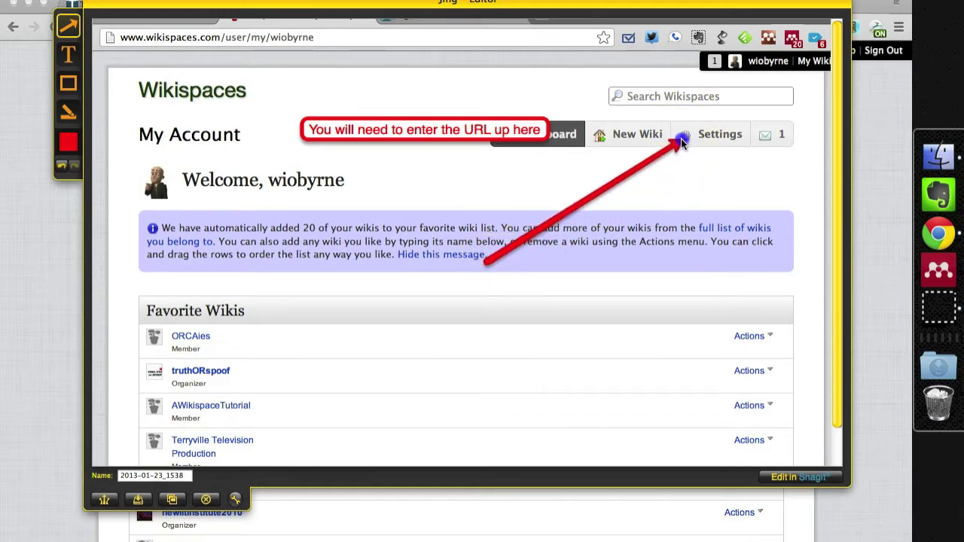
Add the note 'This is where you'll change your settings' below the purple message box.
click(68, 54)
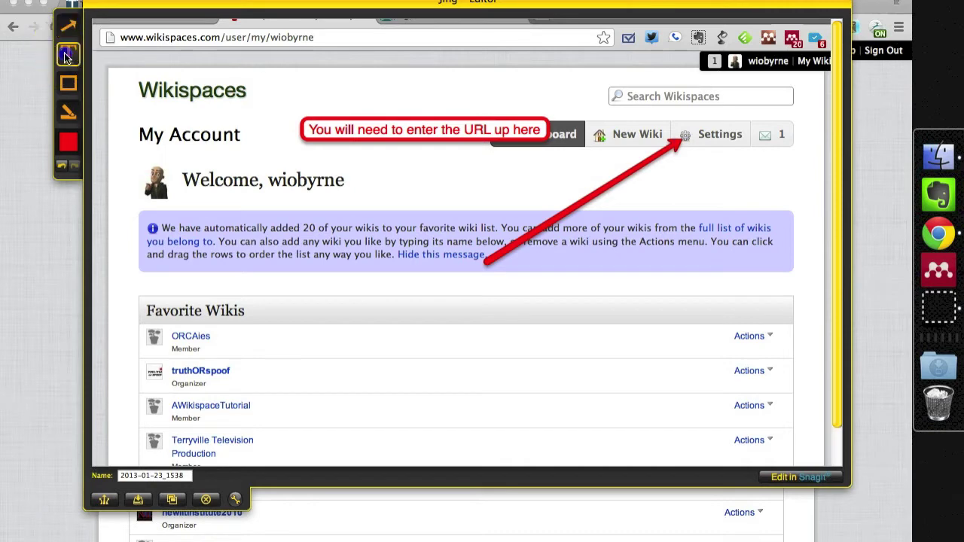
click(418, 282)
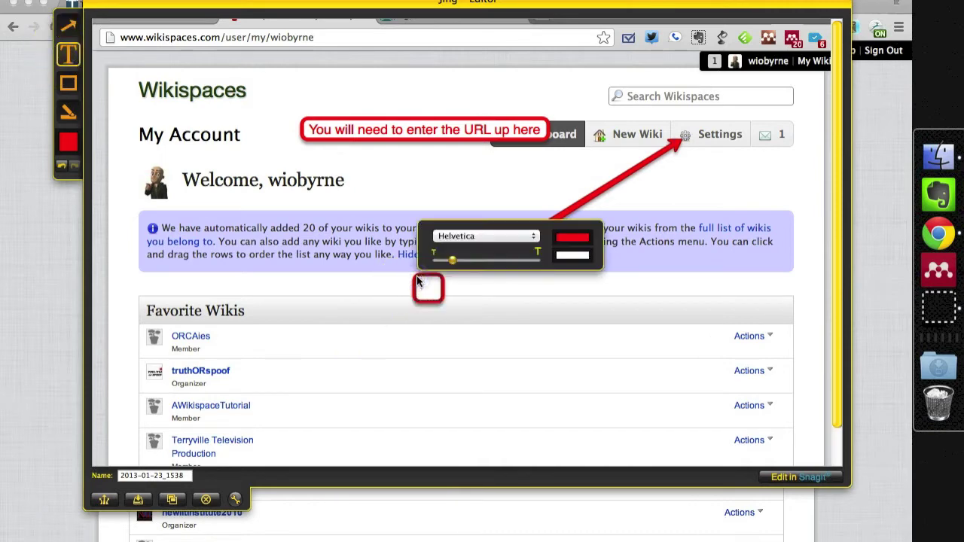
text(This is where)
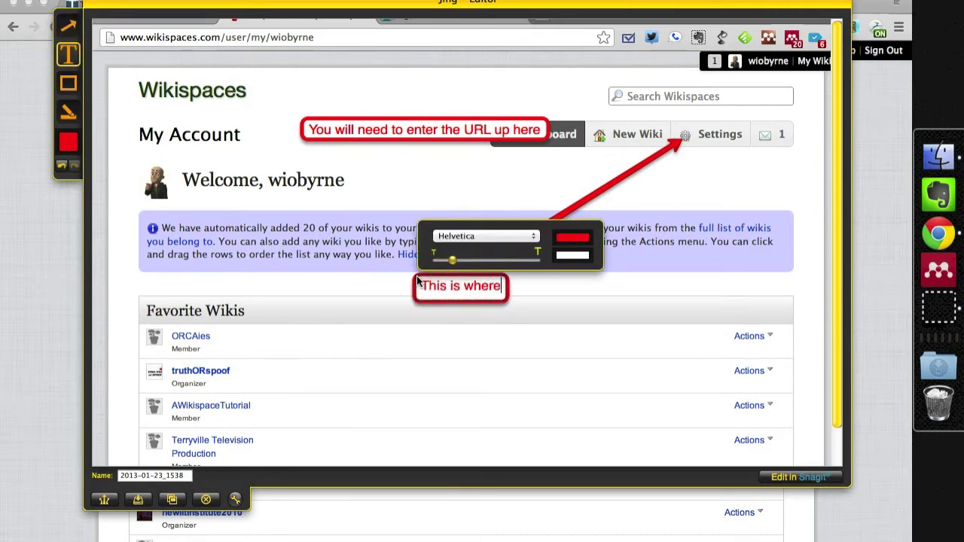
text( you'll )
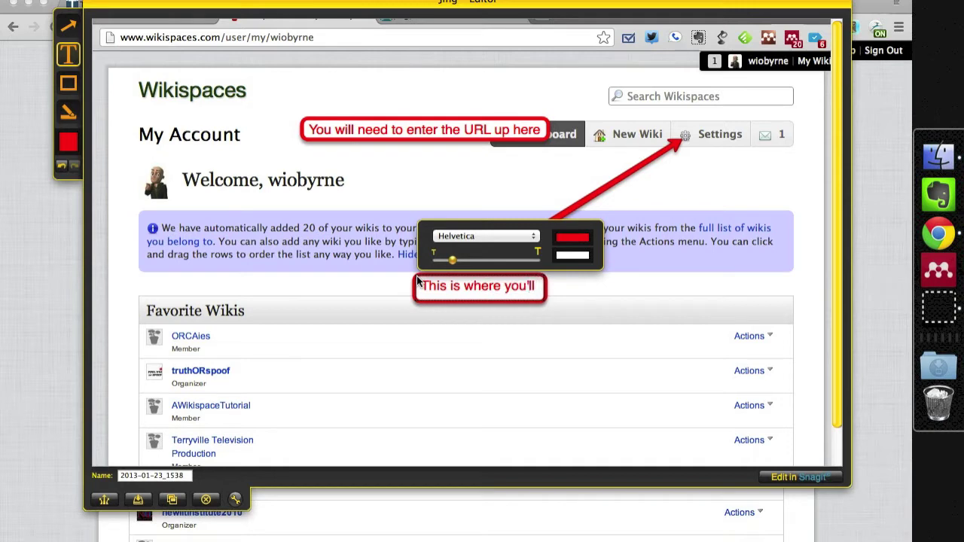
text(change y)
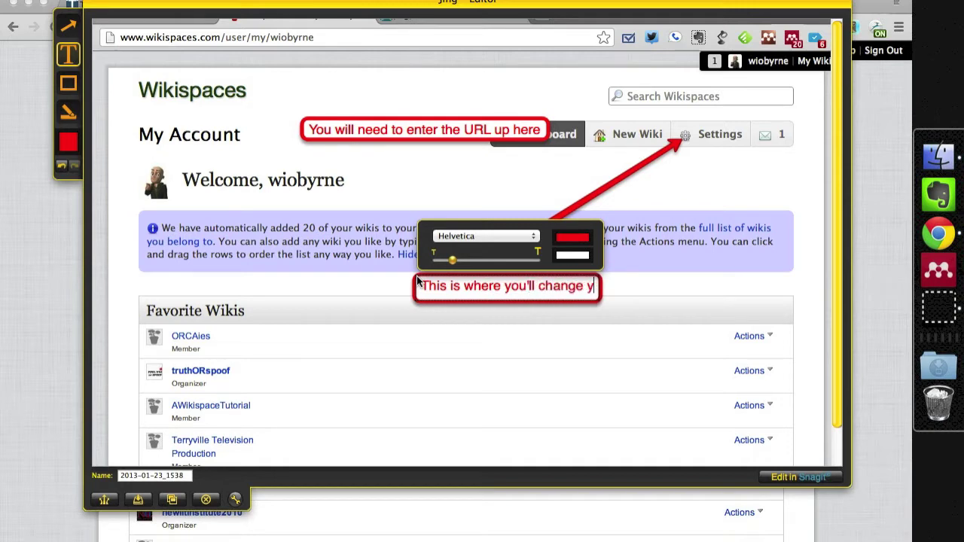
text(our settings)
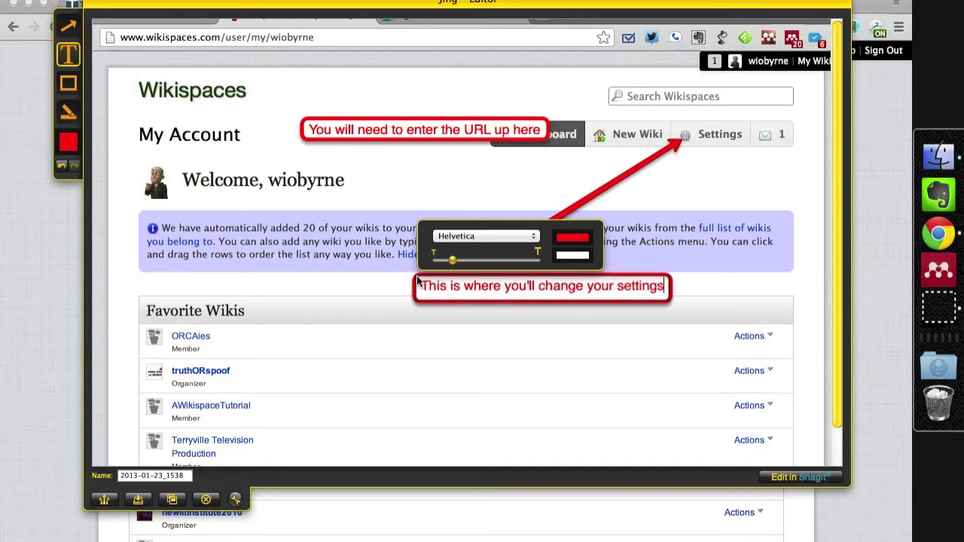
key(Return)
Remove the note's extra line, name the capture 'wikispaces', then cancel the Jing editor.
key(BackSpace)
click(352, 343)
click(181, 475)
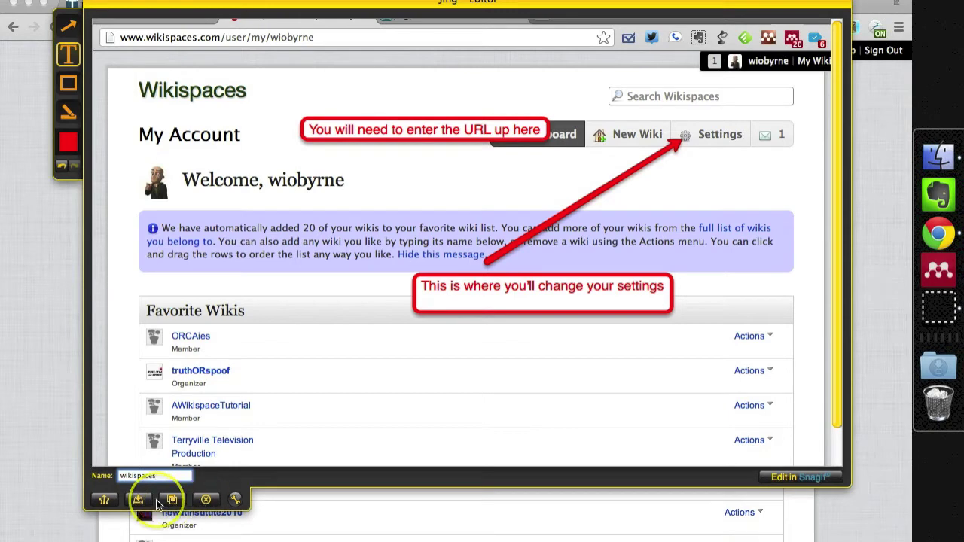
click(205, 501)
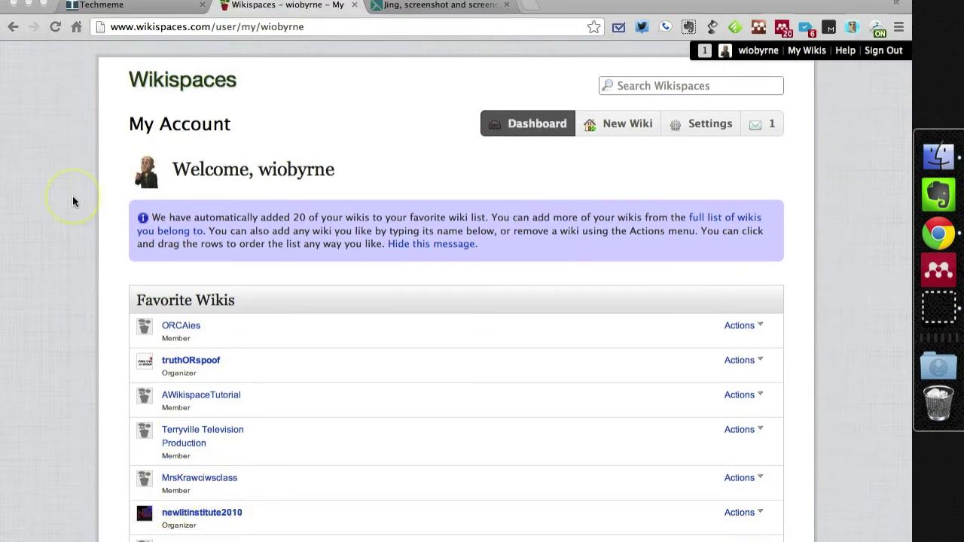
Scroll the Favorite Wikis list and open the unh-ed604 wiki home page.
scroll(74, 201, down, 8)
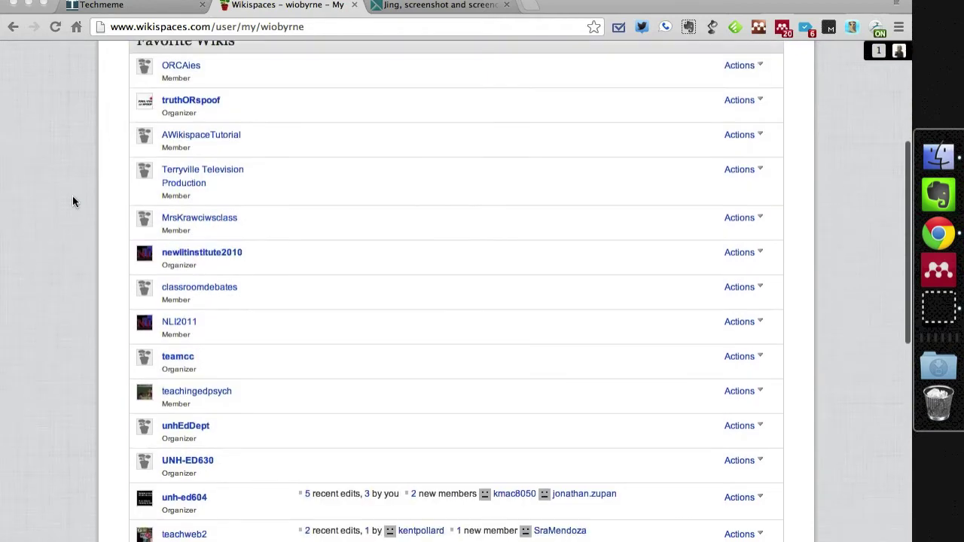
scroll(73, 201, down, 5)
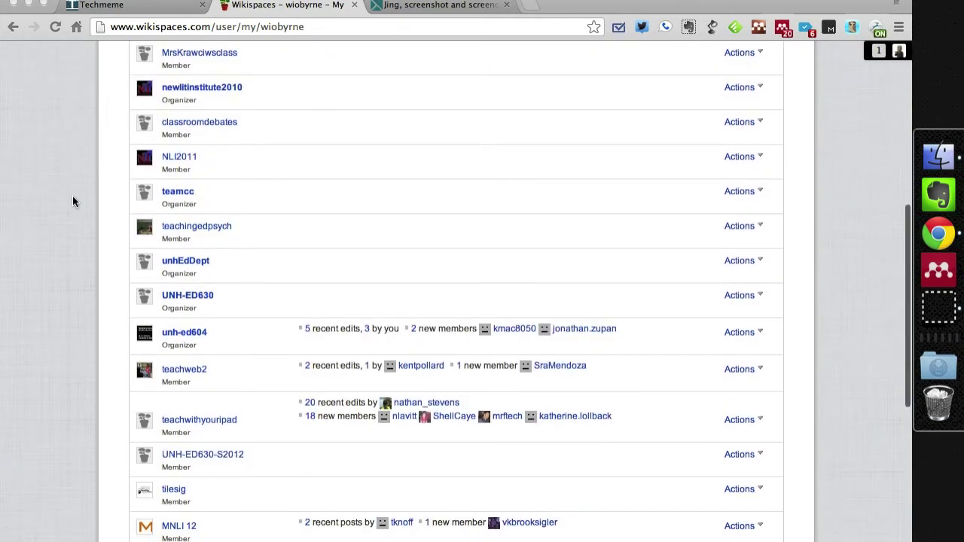
scroll(73, 196, down, 8)
scroll(126, 265, up, 12)
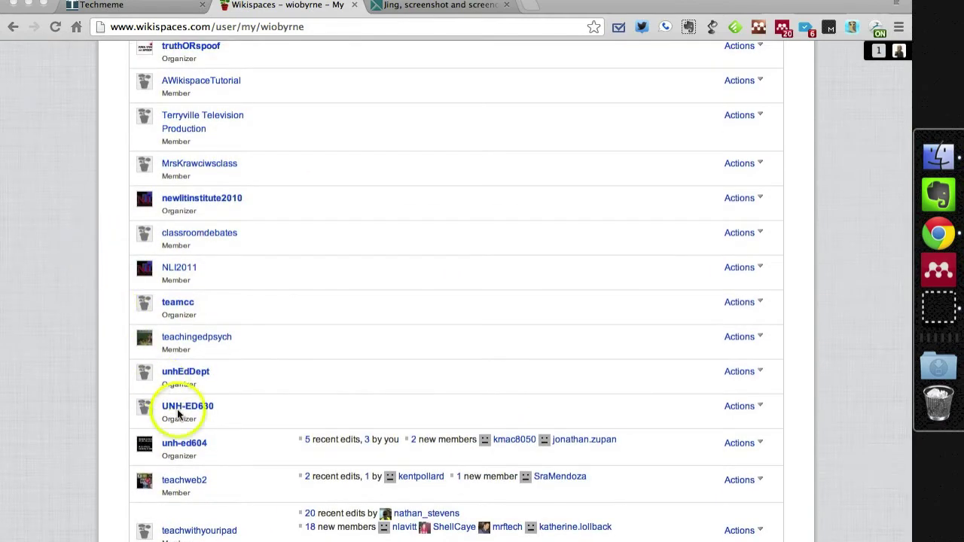
click(184, 444)
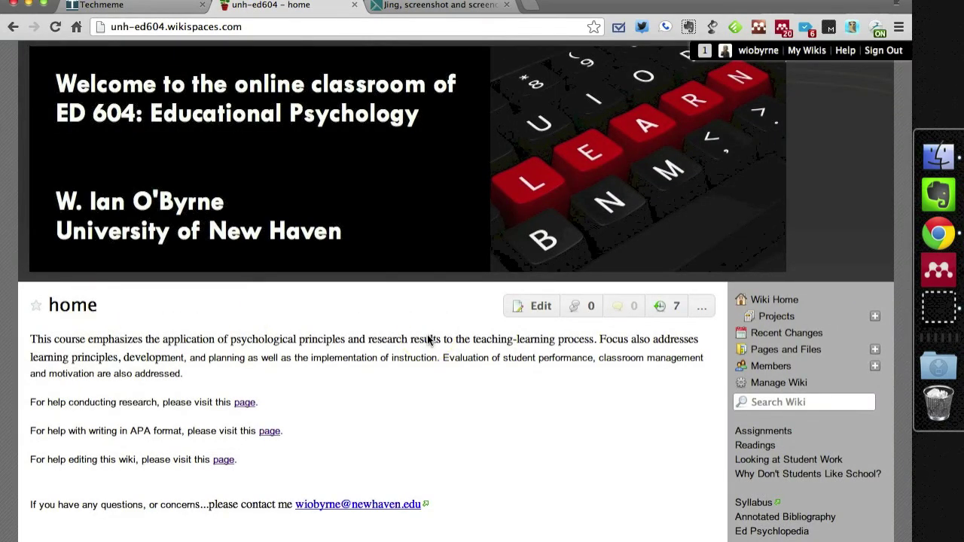
Frame the whole browser window in Jing and start a video recording of the ED 604 wiki.
click(384, 378)
click(536, 4)
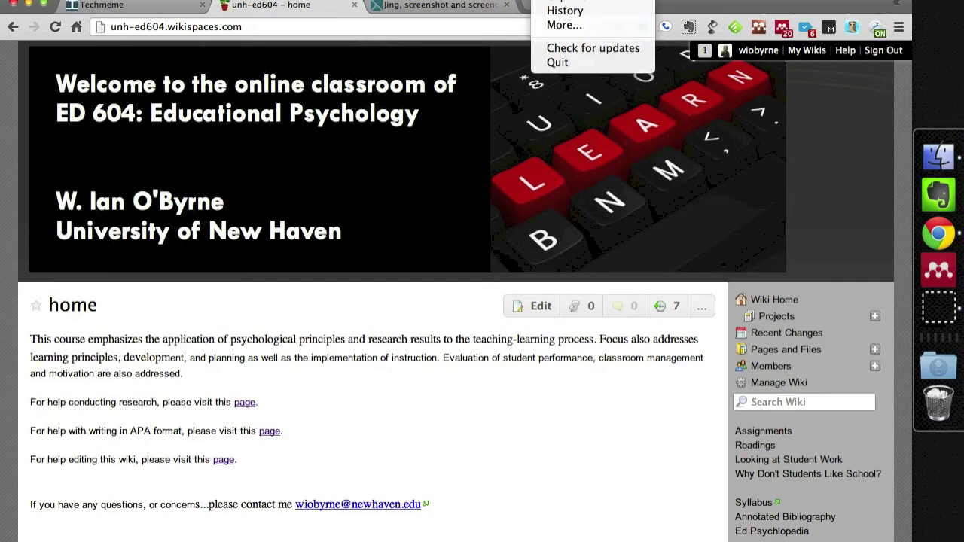
click(554, 3)
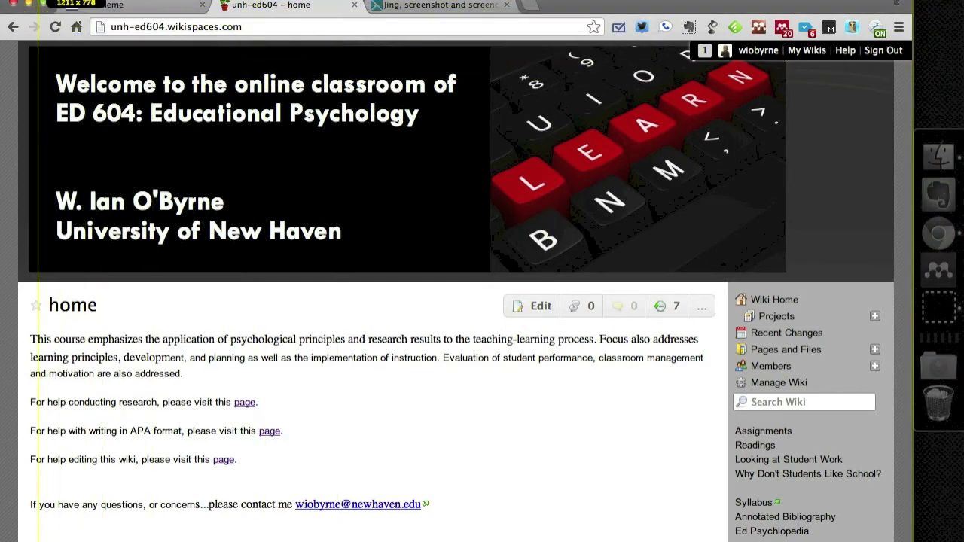
drag(39, 1, 894, 527)
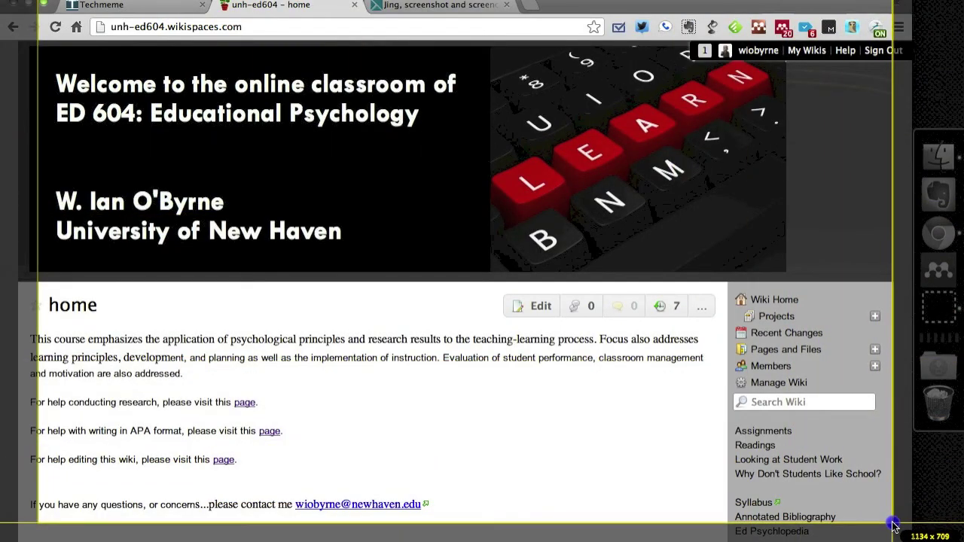
drag(903, 526, 904, 523)
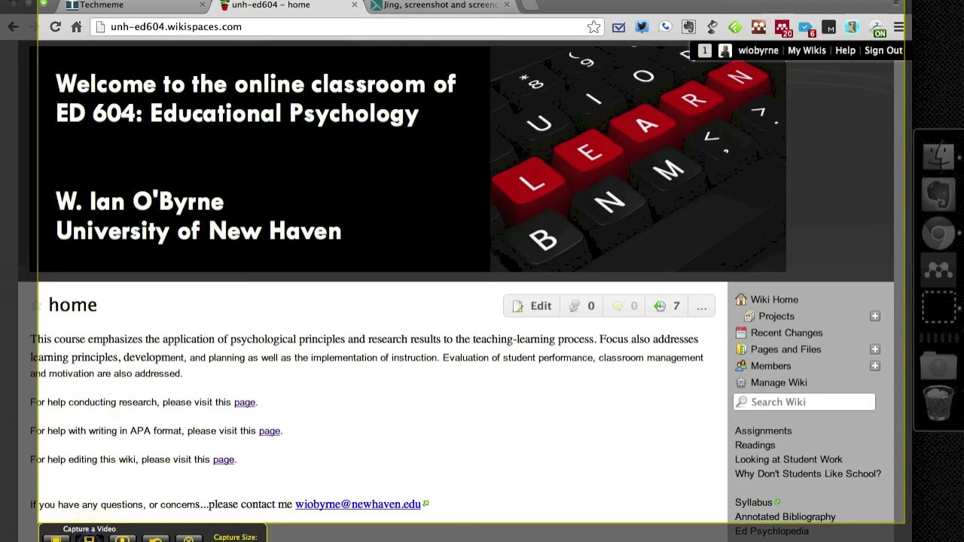
click(89, 539)
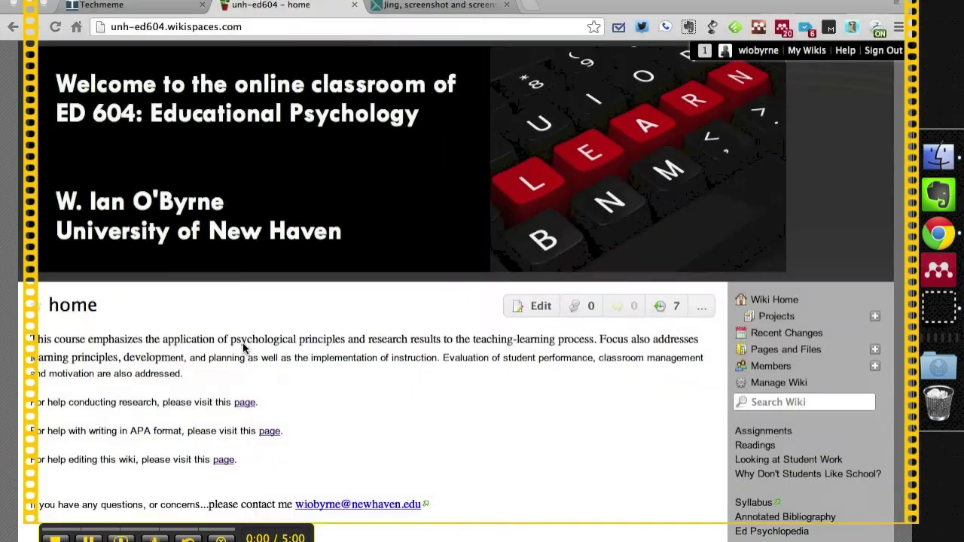
click(425, 370)
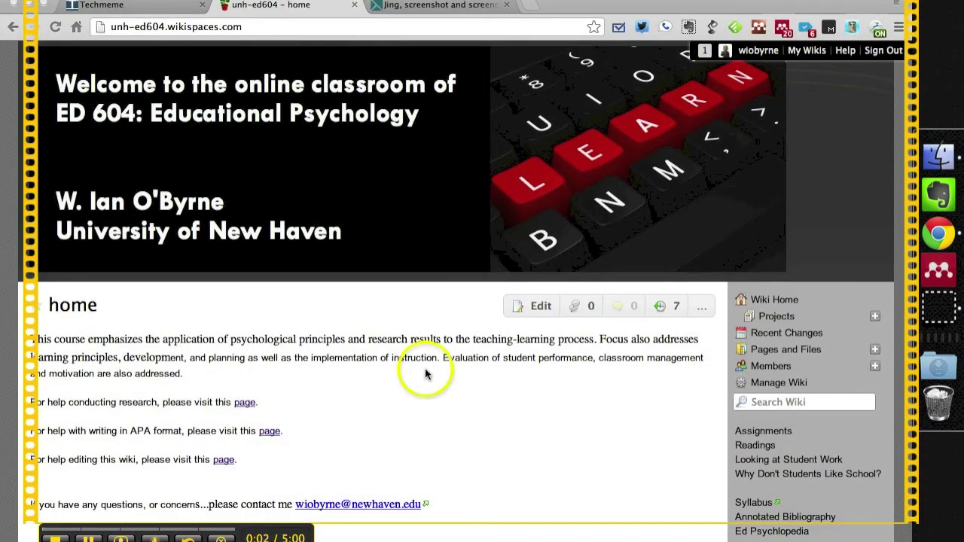
Begin a new wiki page named 'testpage' from Pages and Files, then cancel it.
click(254, 149)
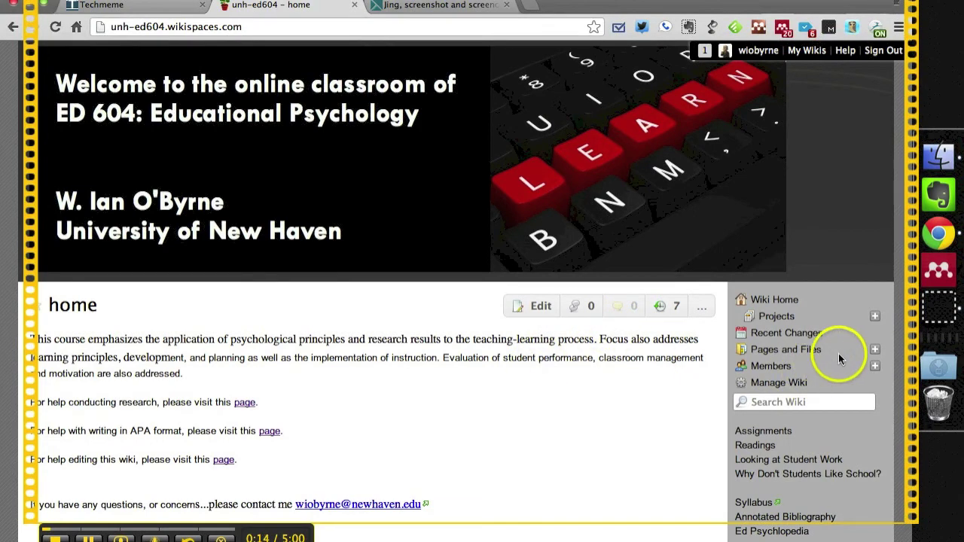
click(874, 350)
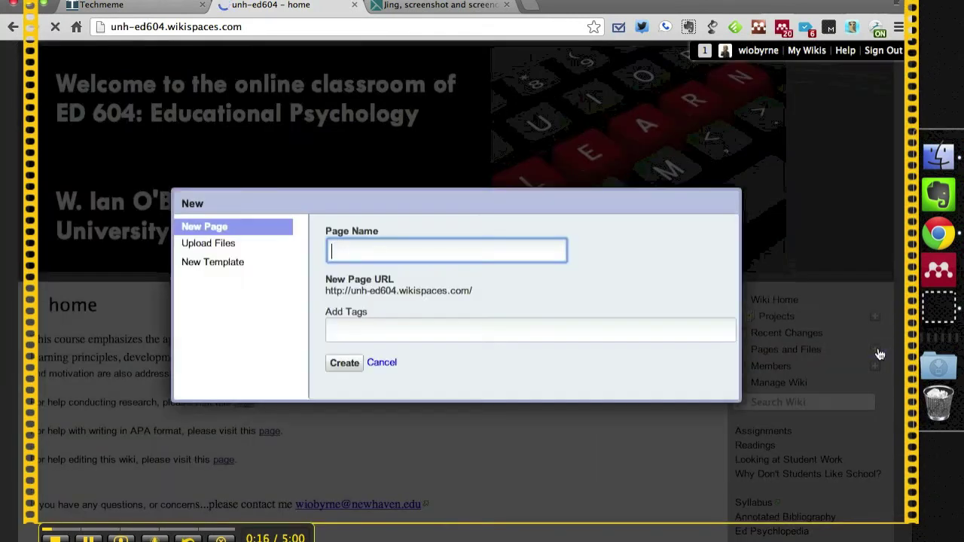
click(356, 251)
text(testpage)
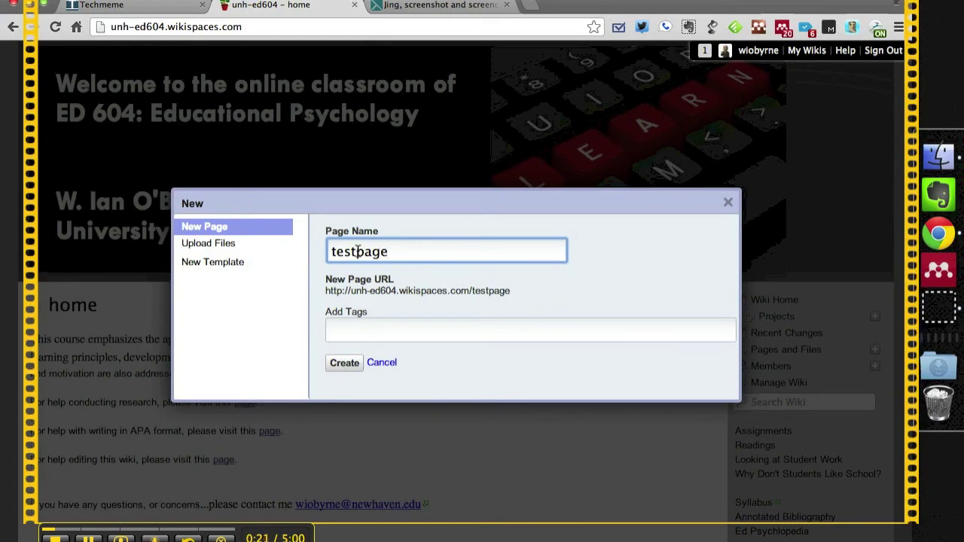
click(379, 362)
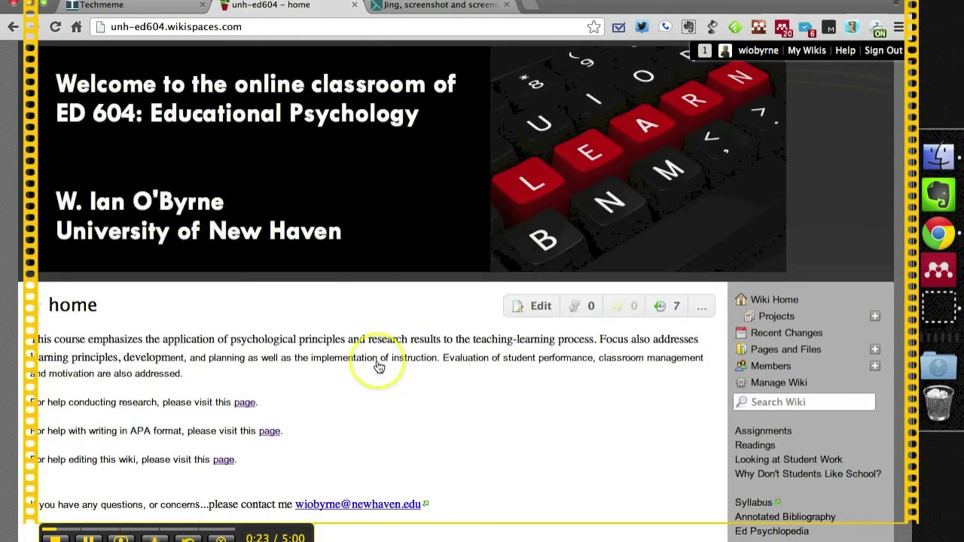
Scroll the wiki page briefly and stop the Jing video recording.
scroll(290, 384, down, 3)
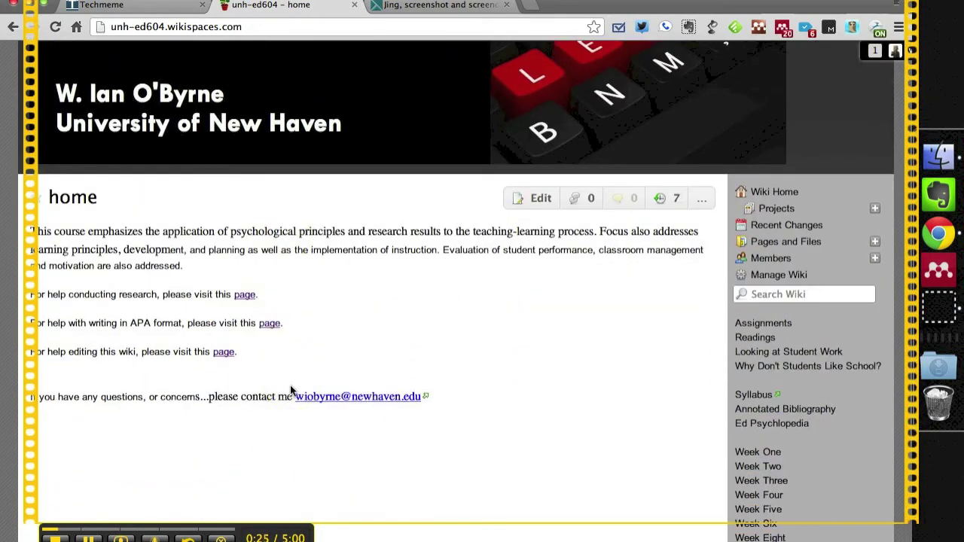
scroll(291, 388, up, 3)
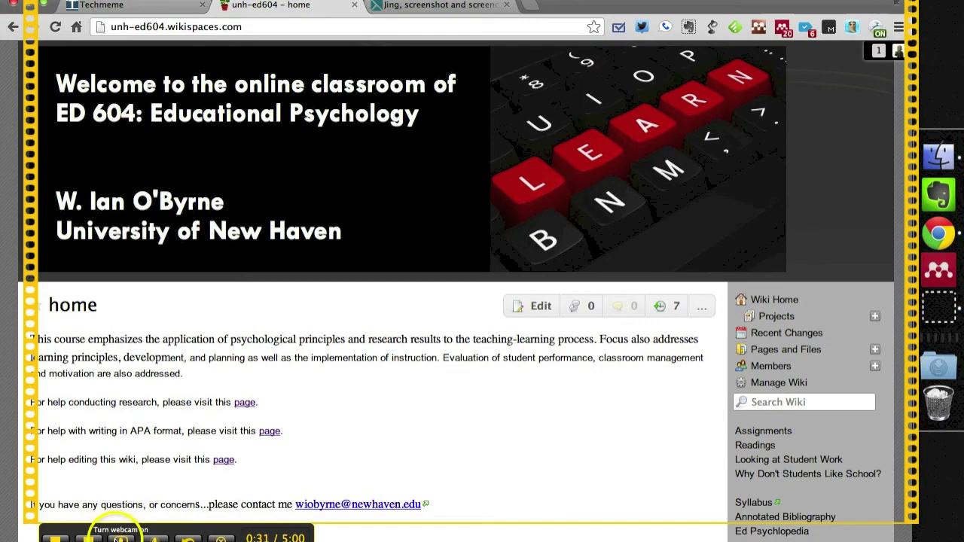
click(56, 538)
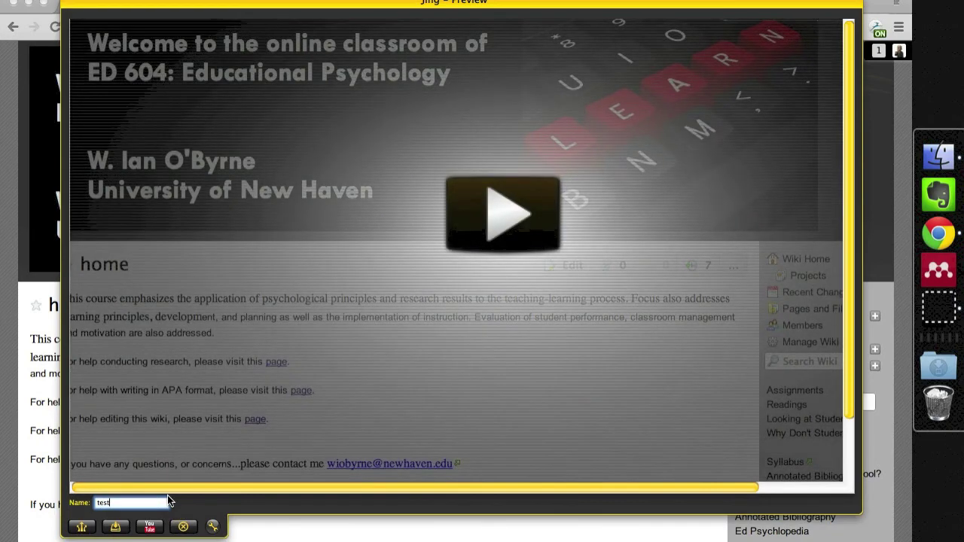
Play and pause the 'test' capture, then cancel the Jing preview, returning to the wiki home page.
click(493, 227)
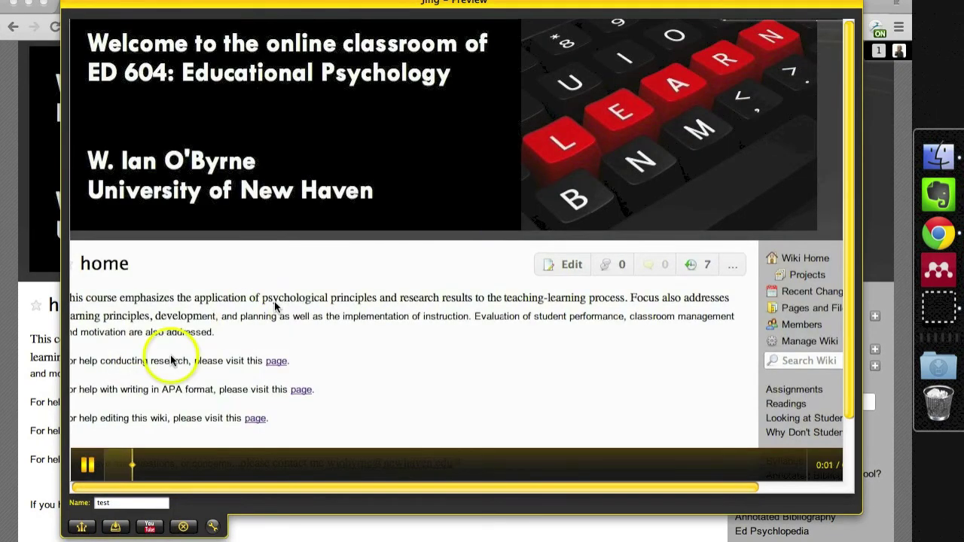
click(86, 466)
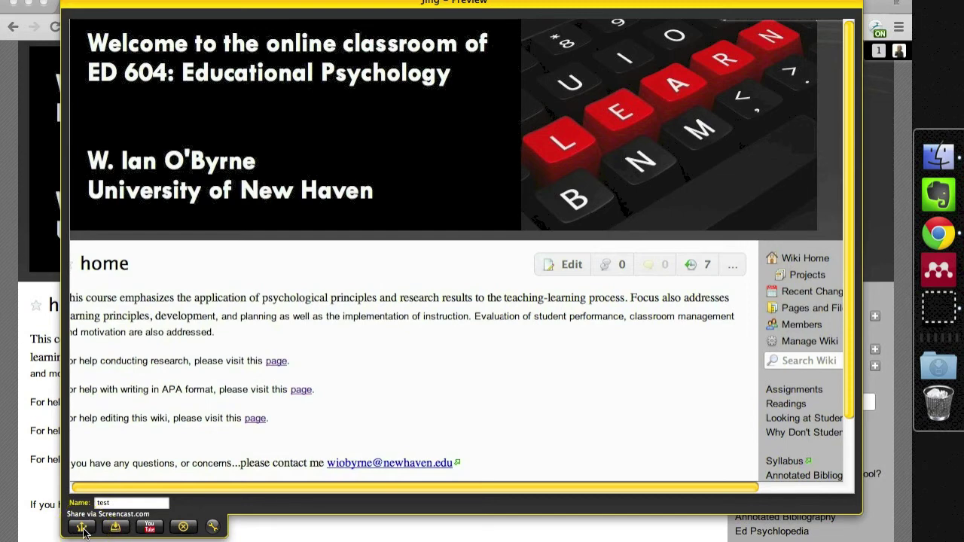
click(184, 526)
click(340, 329)
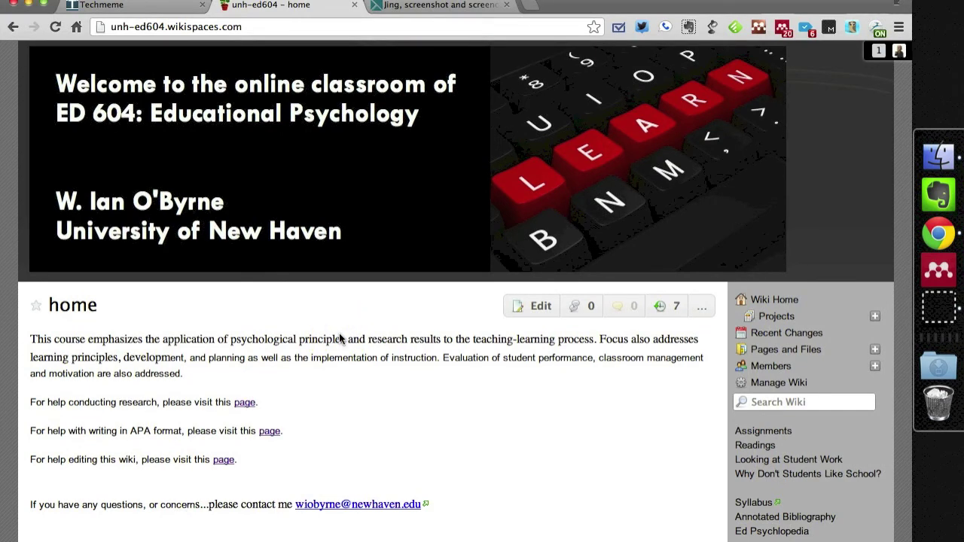
click(356, 351)
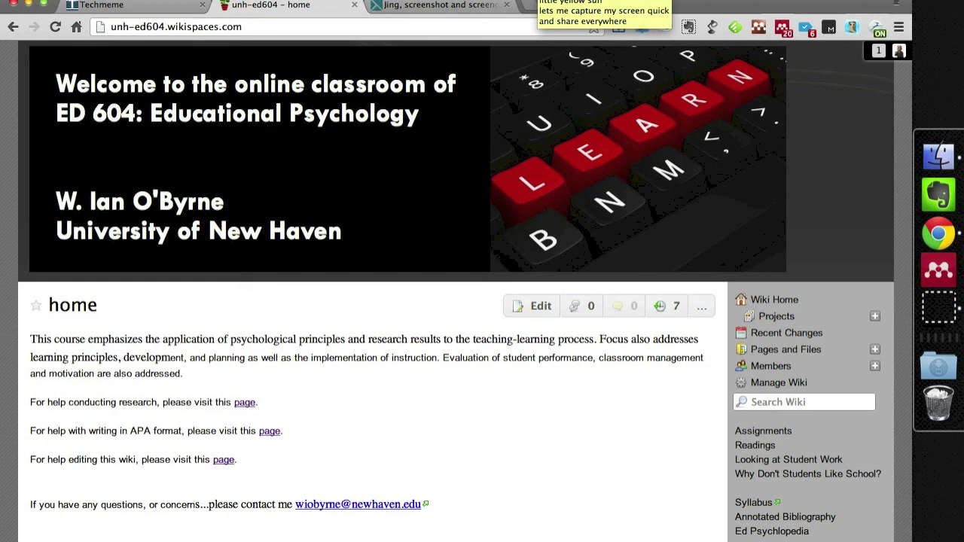
click(337, 361)
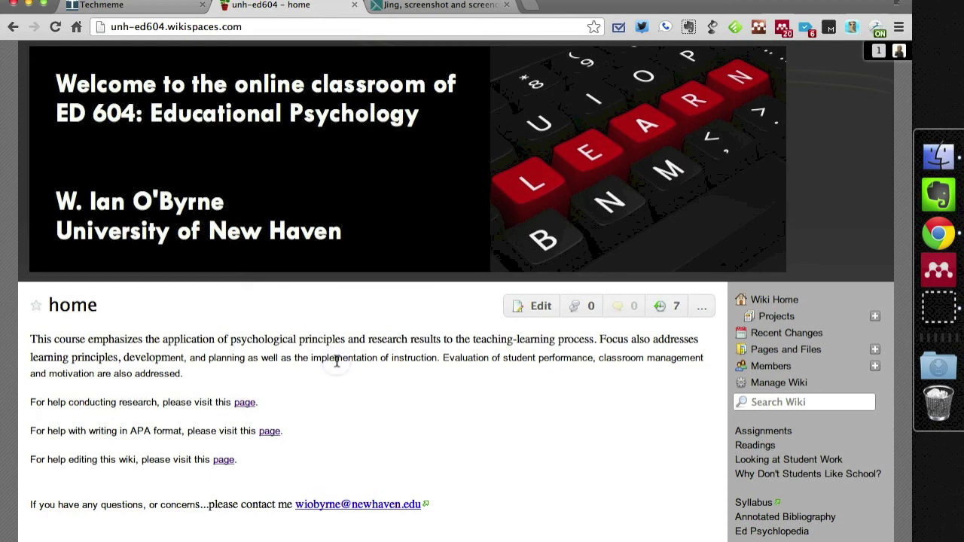
click(566, 360)
click(930, 333)
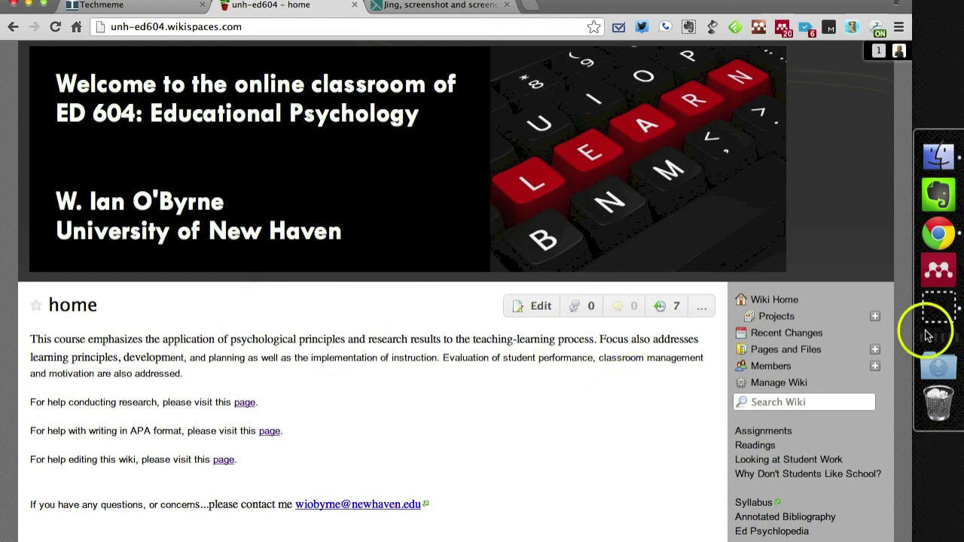
click(565, 357)
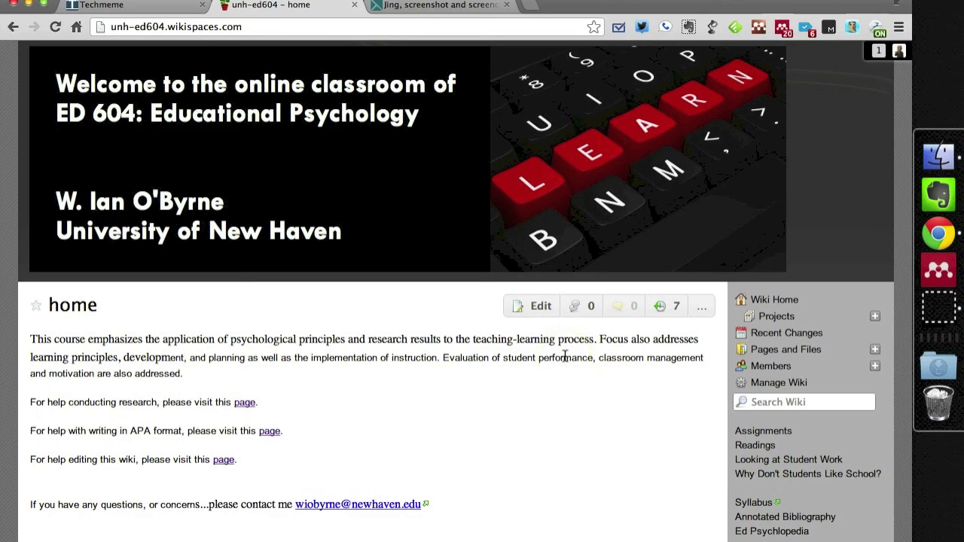